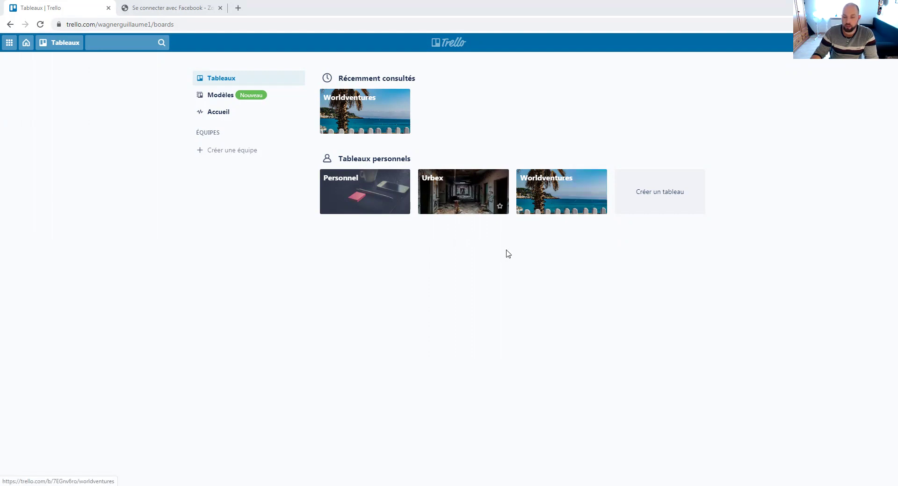
Open the Worldventures board and mark the 18h presentation item in the Jeudi card's Présentation checklist as complete.
{"action": "left_click", "coordinate": [546, 199]}
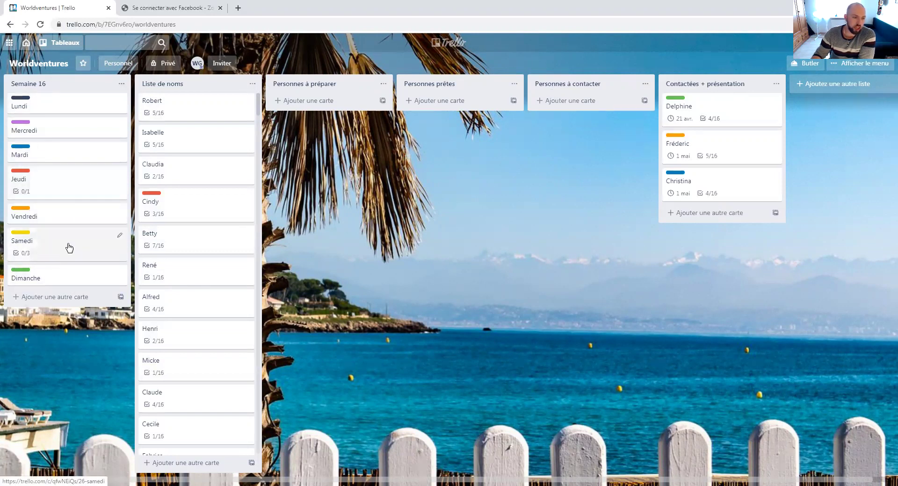
{"action": "left_click", "coordinate": [71, 191]}
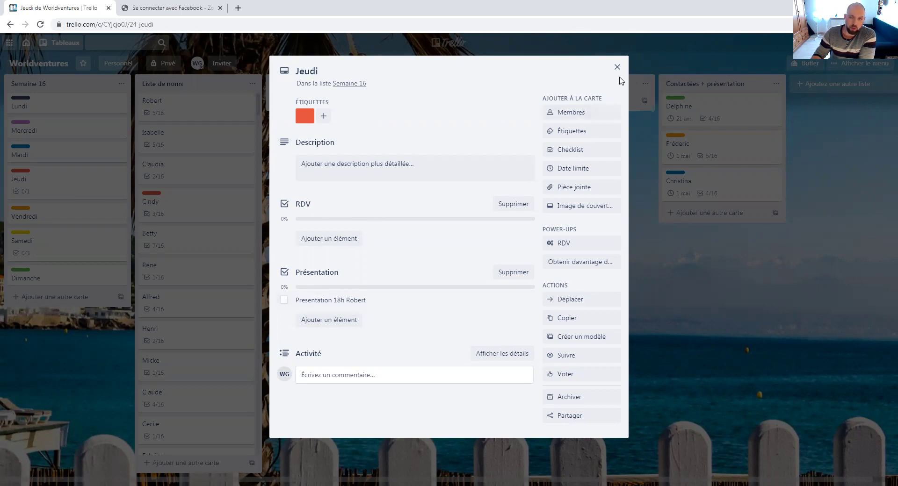
{"action": "left_click", "coordinate": [617, 68]}
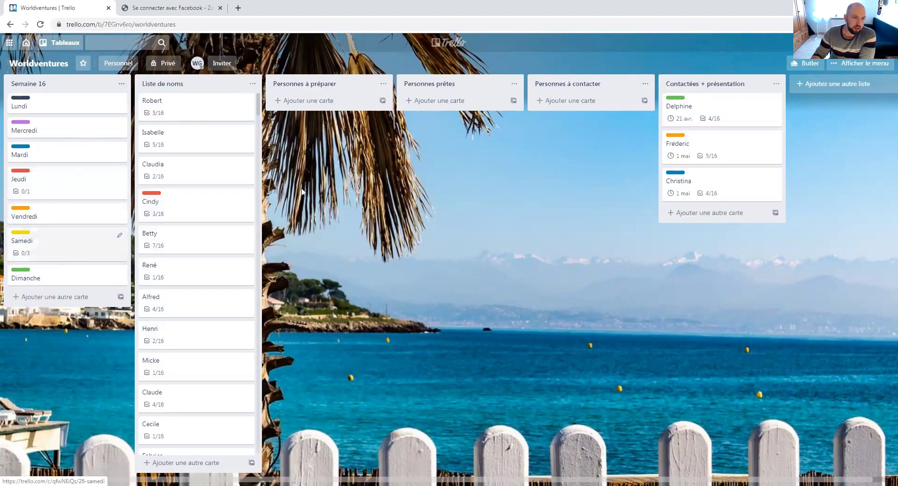
{"action": "left_click", "coordinate": [87, 194]}
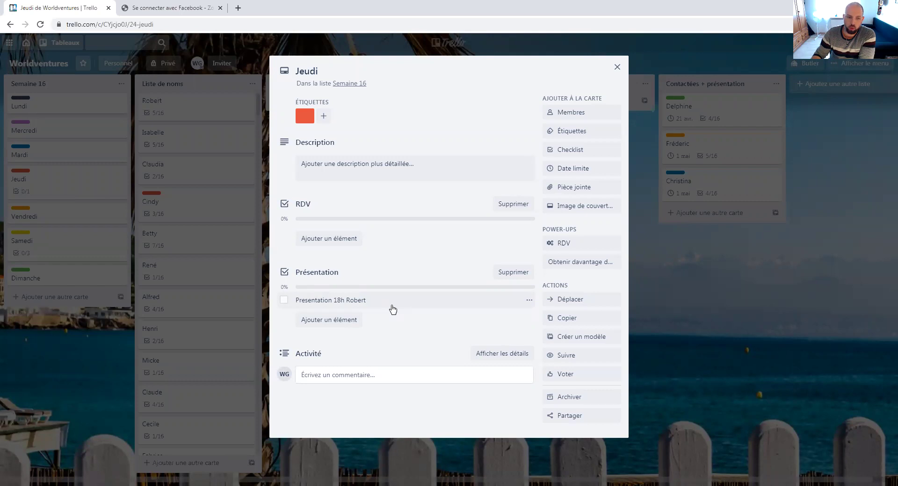
{"action": "left_click", "coordinate": [284, 299]}
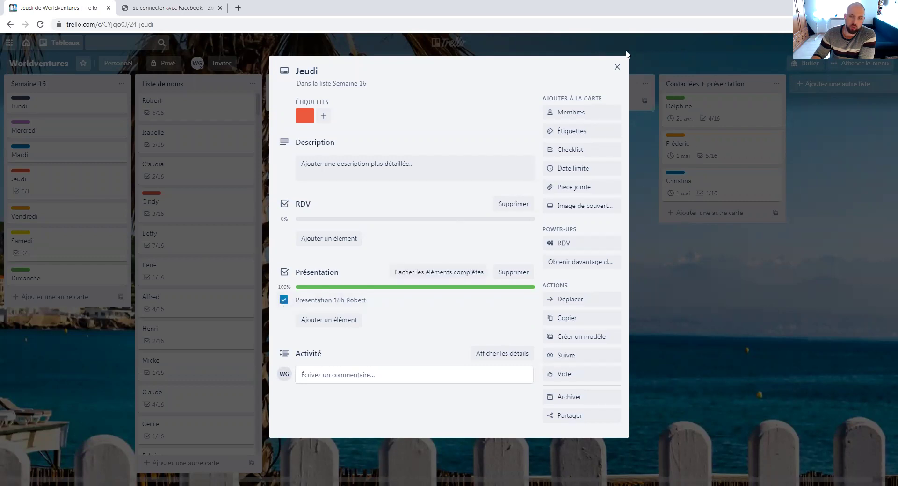
{"action": "left_click", "coordinate": [617, 67]}
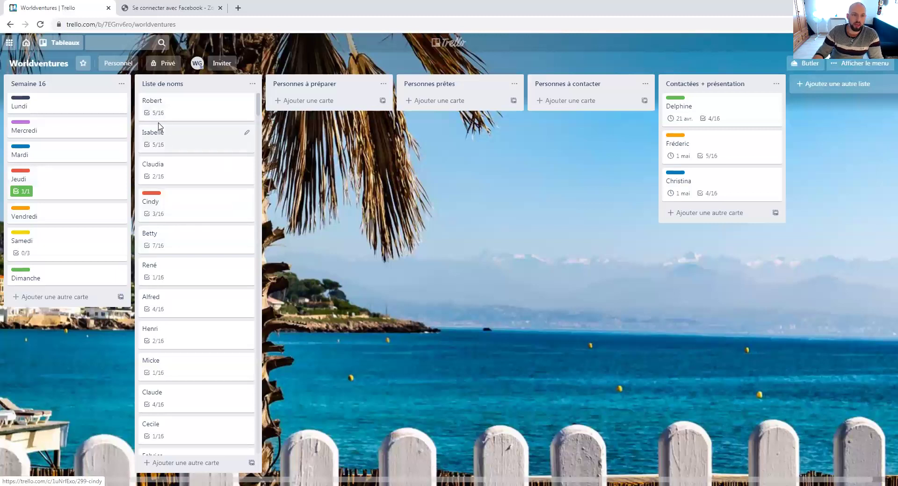
In the first contact card of Liste de noms, check Fêtard and Changer de vie and uncheck Leader under Centre d'intérêt.
{"action": "left_click", "coordinate": [194, 112]}
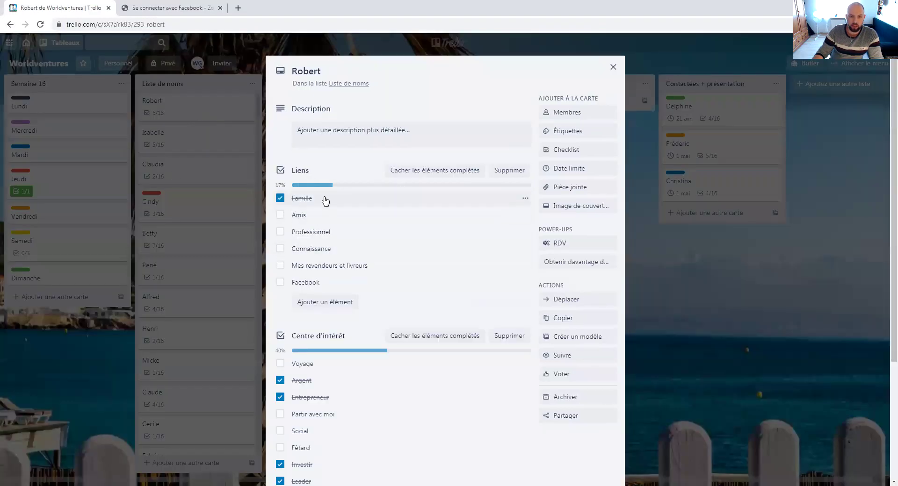
{"action": "scroll", "coordinate": [350, 214], "scroll_direction": "down", "scroll_amount": 1}
{"action": "scroll", "coordinate": [350, 214], "scroll_direction": "down", "scroll_amount": 2}
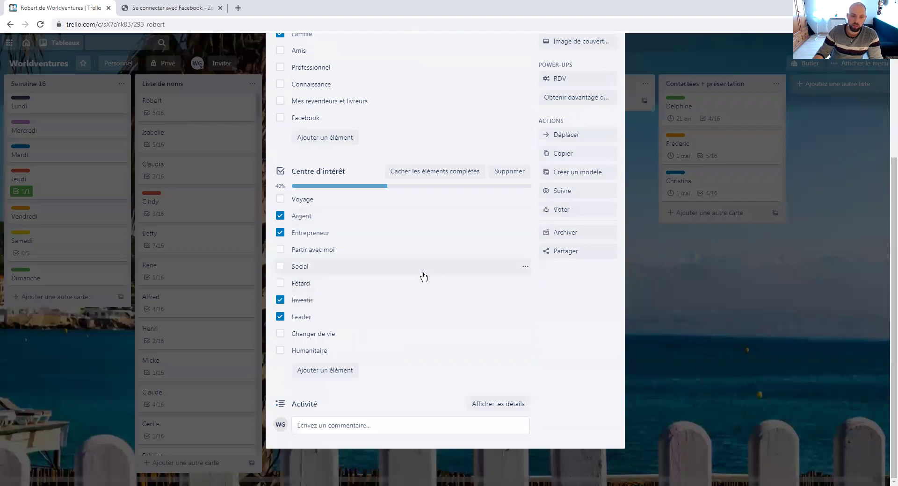
{"action": "left_click", "coordinate": [280, 284]}
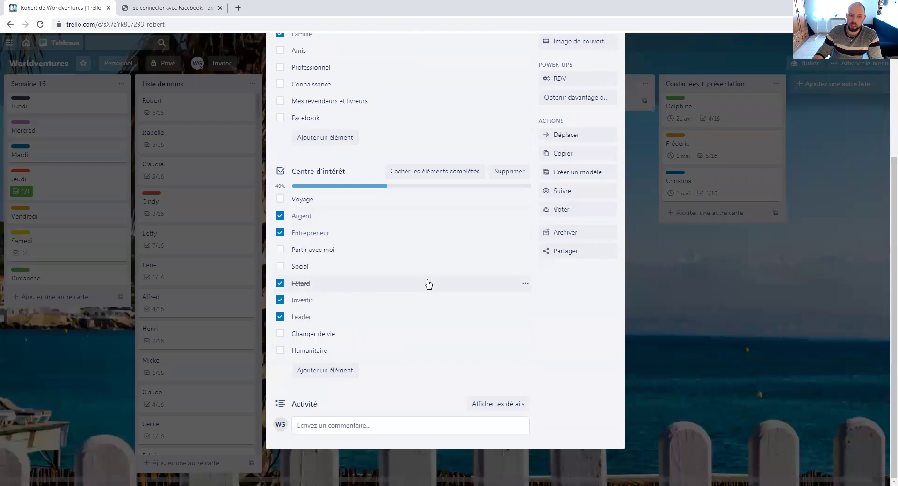
{"action": "left_click", "coordinate": [280, 317]}
{"action": "left_click", "coordinate": [280, 334]}
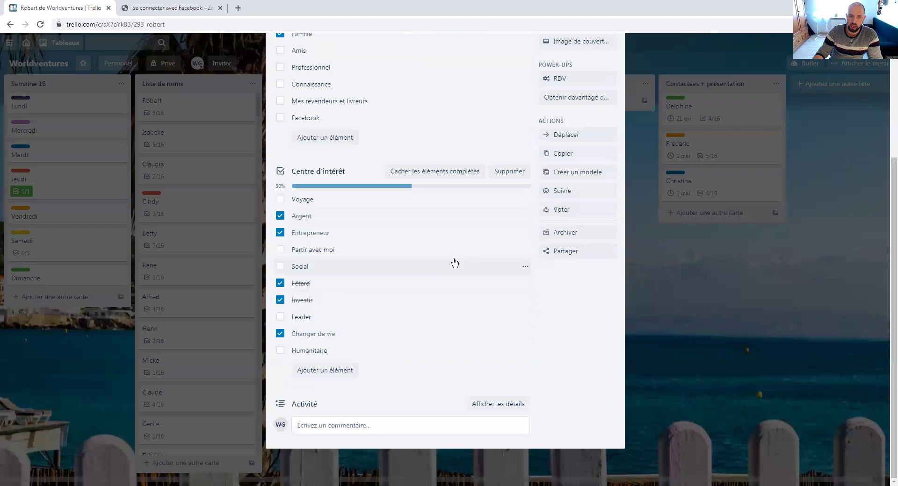
{"action": "scroll", "coordinate": [606, 65], "scroll_direction": "up", "scroll_amount": 4}
{"action": "left_click", "coordinate": [612, 67]}
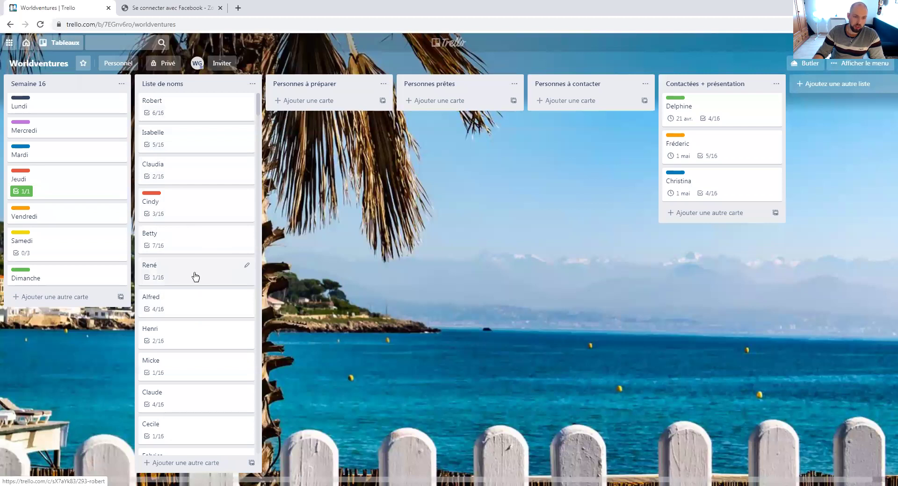
Review the checklists of the sixth contact card in Liste de noms and move that card to Personnes à préparer.
{"action": "left_click", "coordinate": [178, 276]}
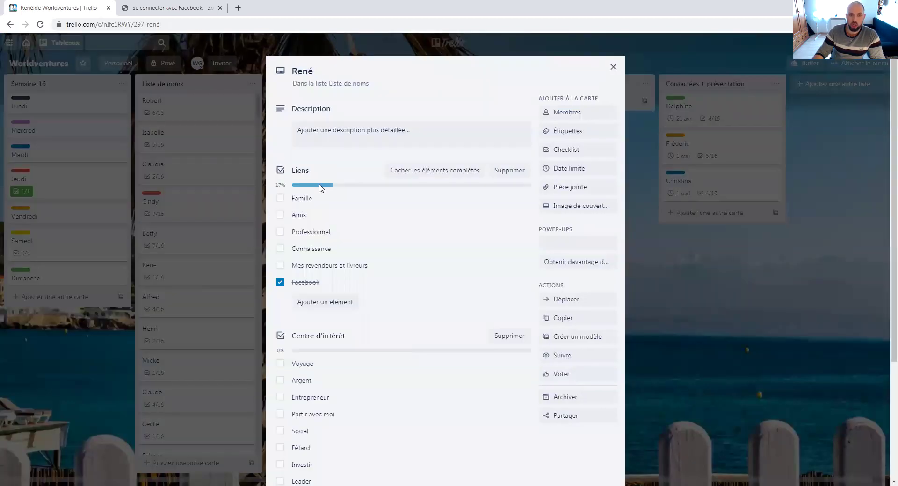
{"action": "scroll", "coordinate": [320, 188], "scroll_direction": "down", "scroll_amount": 2}
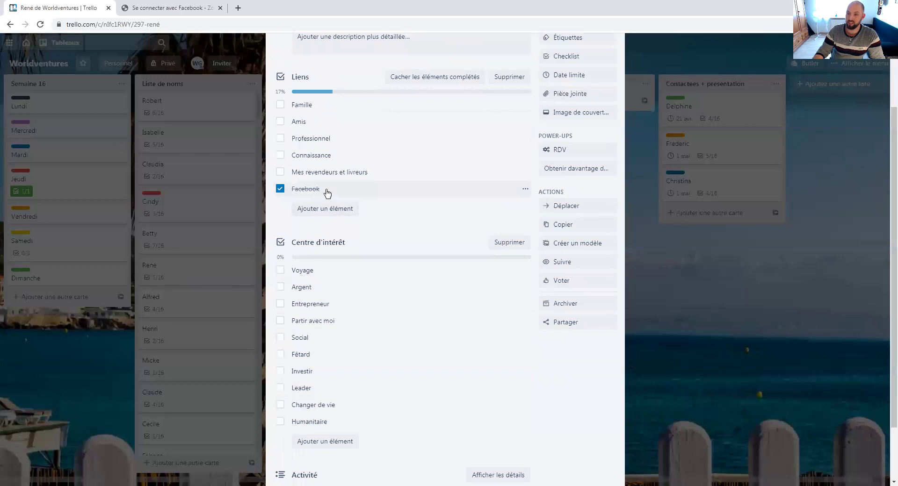
{"action": "scroll", "coordinate": [397, 180], "scroll_direction": "up", "scroll_amount": 2}
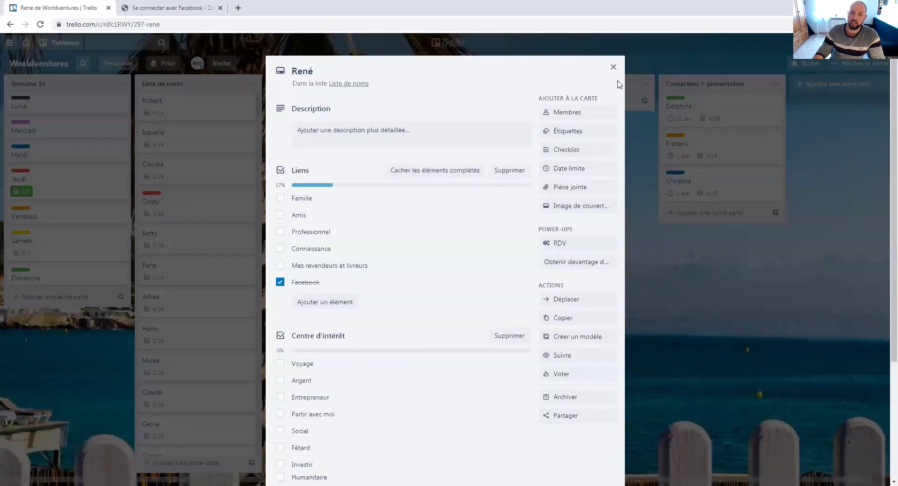
{"action": "left_click", "coordinate": [613, 68]}
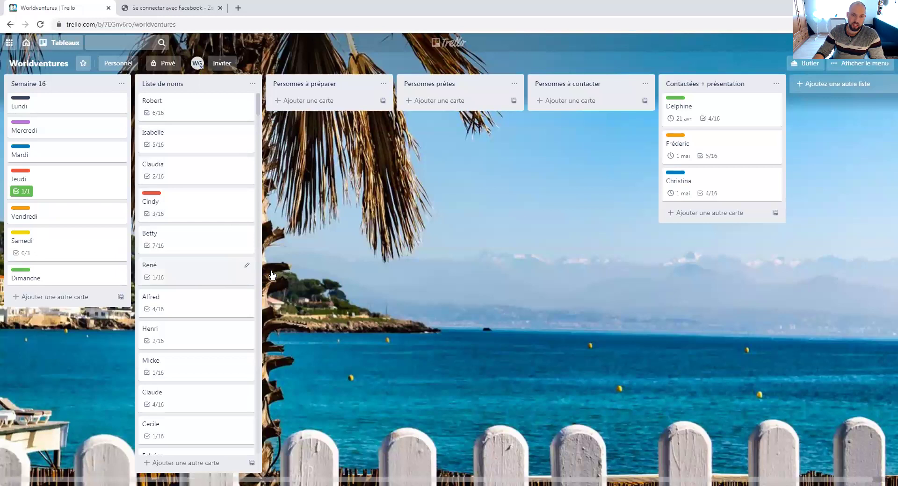
{"action": "left_click_drag", "start_coordinate": [202, 279], "coordinate": [327, 114]}
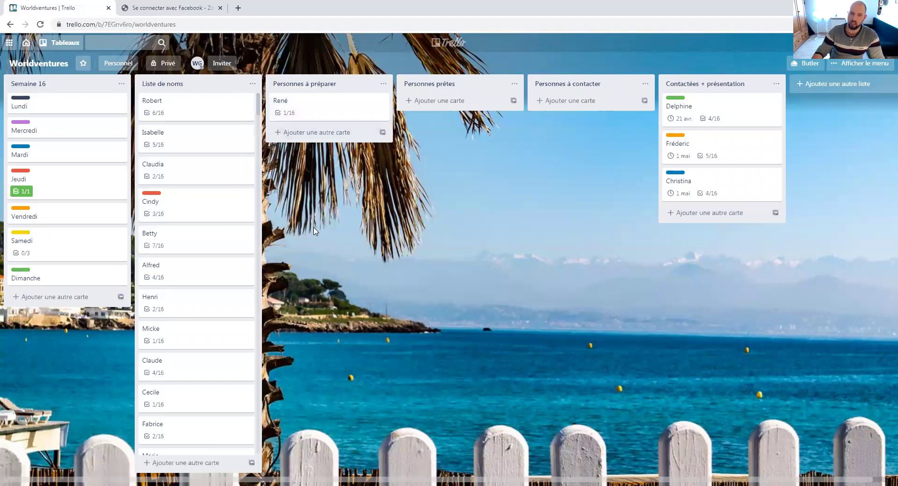
In the Personnes à préparer contact card, check Voyage, Entrepreneur, Fêtard, Investir and Leader under Centre d'intérêt.
{"action": "left_click", "coordinate": [316, 107]}
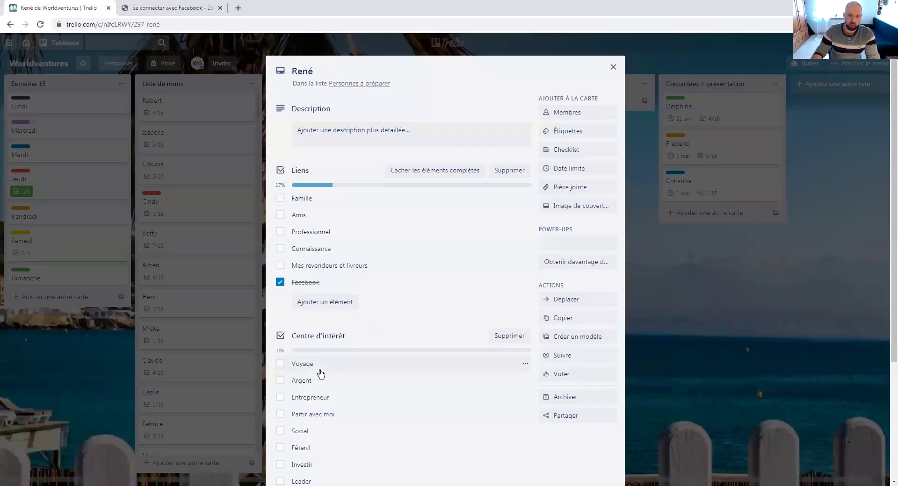
{"action": "scroll", "coordinate": [319, 373], "scroll_direction": "down", "scroll_amount": 2}
{"action": "left_click", "coordinate": [279, 271]}
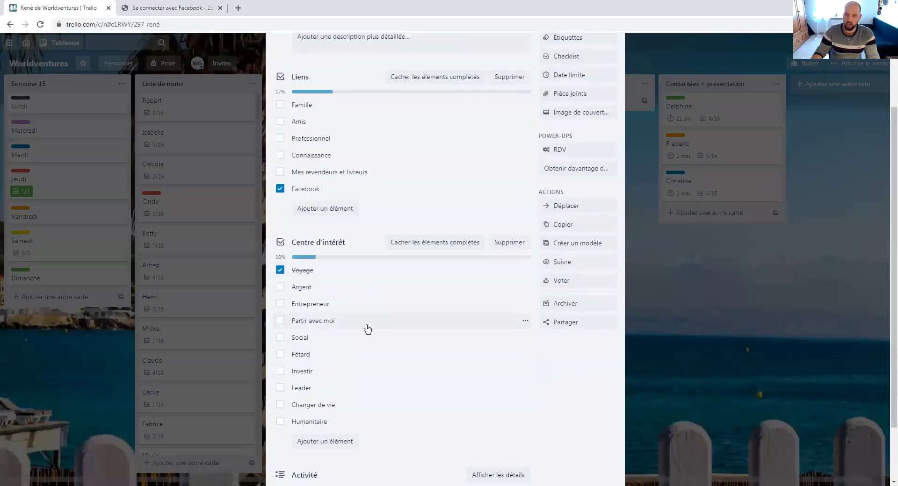
{"action": "left_click", "coordinate": [281, 305]}
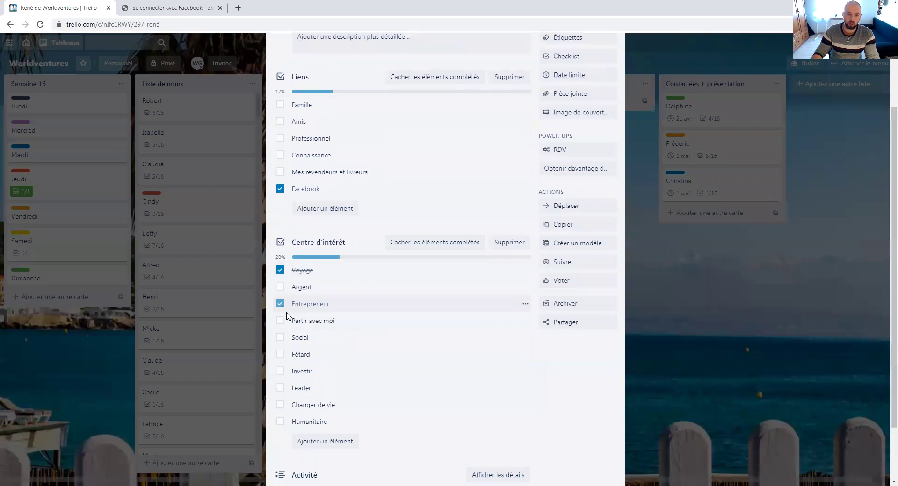
{"action": "left_click", "coordinate": [281, 354]}
{"action": "left_click", "coordinate": [280, 371]}
{"action": "left_click", "coordinate": [280, 388]}
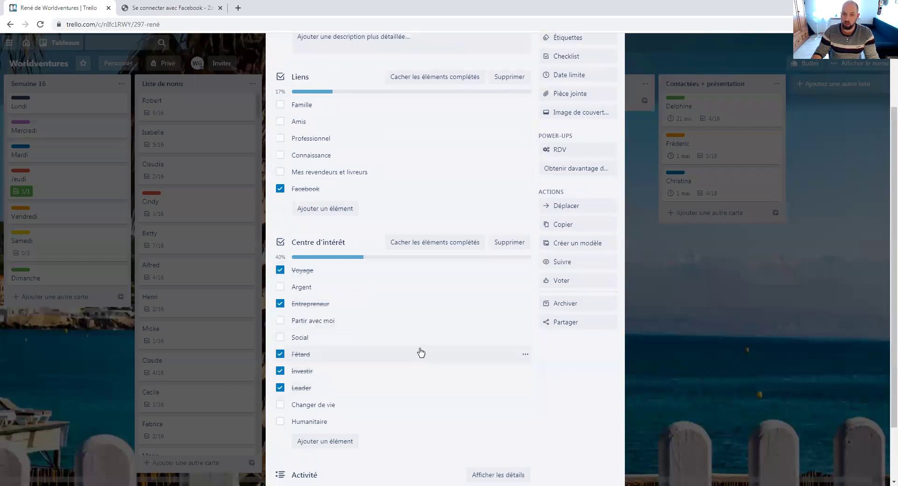
{"action": "scroll", "coordinate": [418, 355], "scroll_direction": "up", "scroll_amount": 3}
{"action": "left_click", "coordinate": [611, 67]}
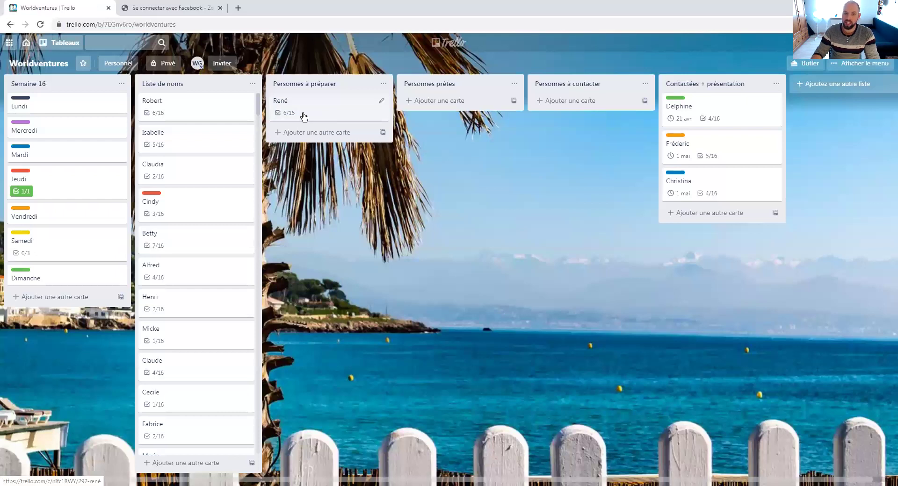
Move the Personnes à préparer card to Personnes prêtes and place the first and fifth contacts from Liste de noms below it.
{"action": "left_click_drag", "start_coordinate": [304, 115], "coordinate": [430, 112]}
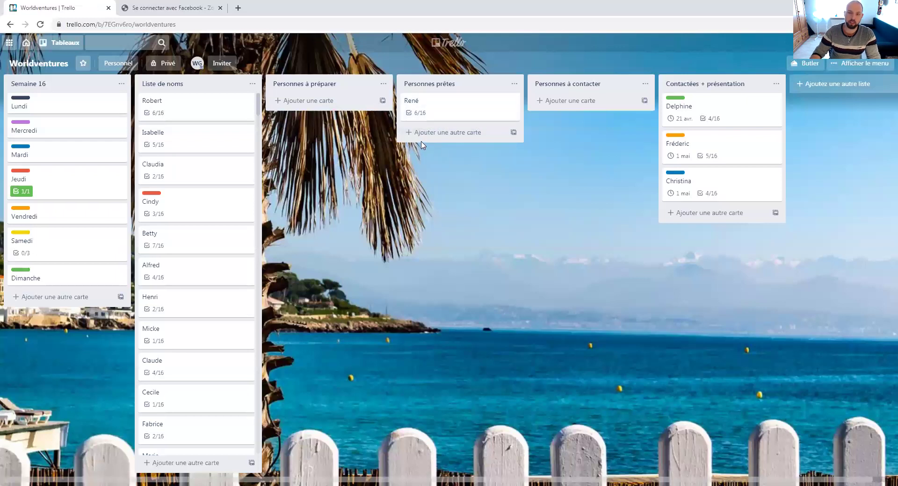
{"action": "left_click_drag", "start_coordinate": [405, 127], "coordinate": [440, 140]}
{"action": "left_click_drag", "start_coordinate": [201, 212], "coordinate": [442, 170]}
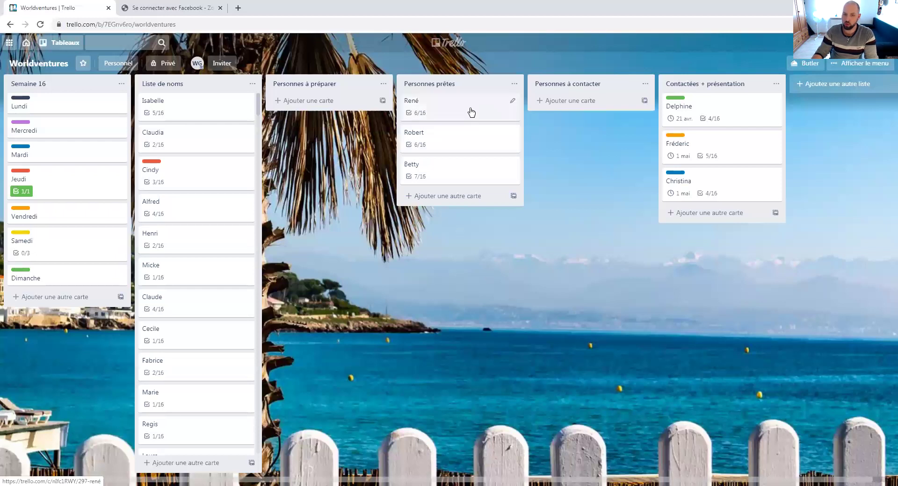
Move the first and third cards from Personnes prêtes to Personnes à contacter and review the first one's checklists.
{"action": "left_click_drag", "start_coordinate": [472, 114], "coordinate": [594, 113]}
{"action": "left_click_drag", "start_coordinate": [445, 141], "coordinate": [562, 144]}
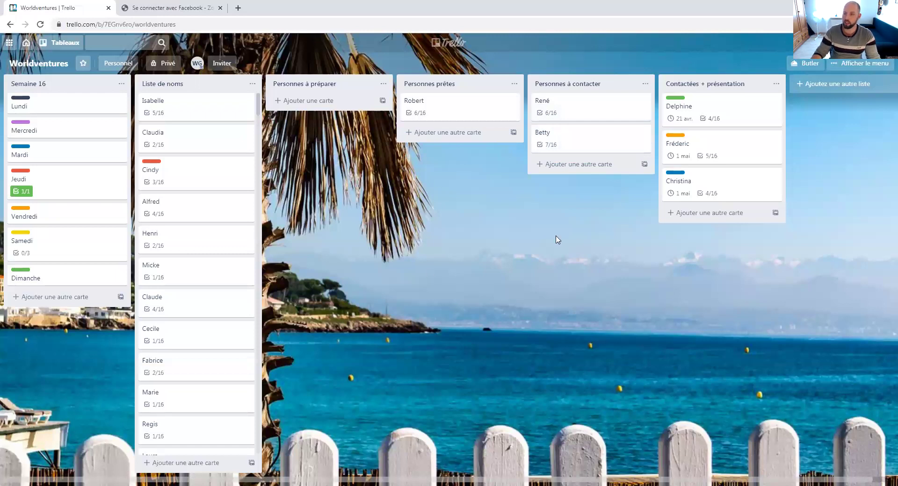
{"action": "left_click", "coordinate": [594, 112]}
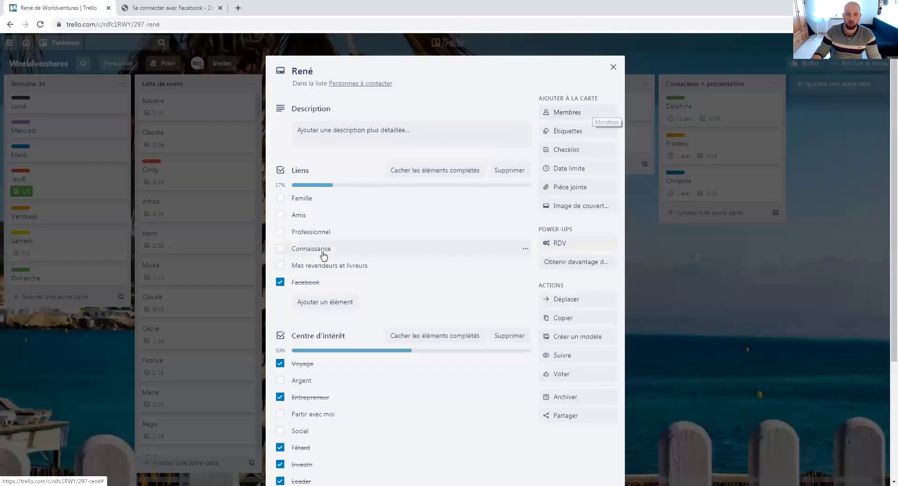
{"action": "scroll", "coordinate": [323, 262], "scroll_direction": "down", "scroll_amount": 3}
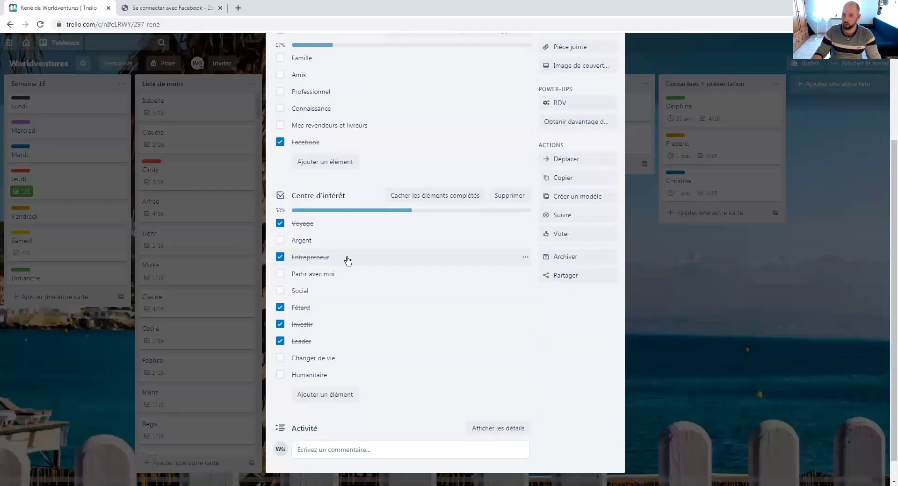
{"action": "scroll", "coordinate": [368, 250], "scroll_direction": "up", "scroll_amount": 3}
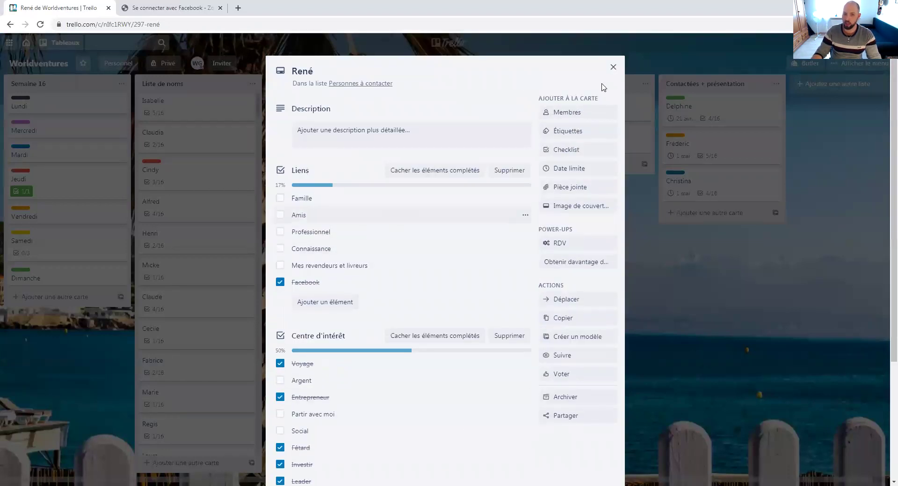
{"action": "left_click", "coordinate": [613, 67]}
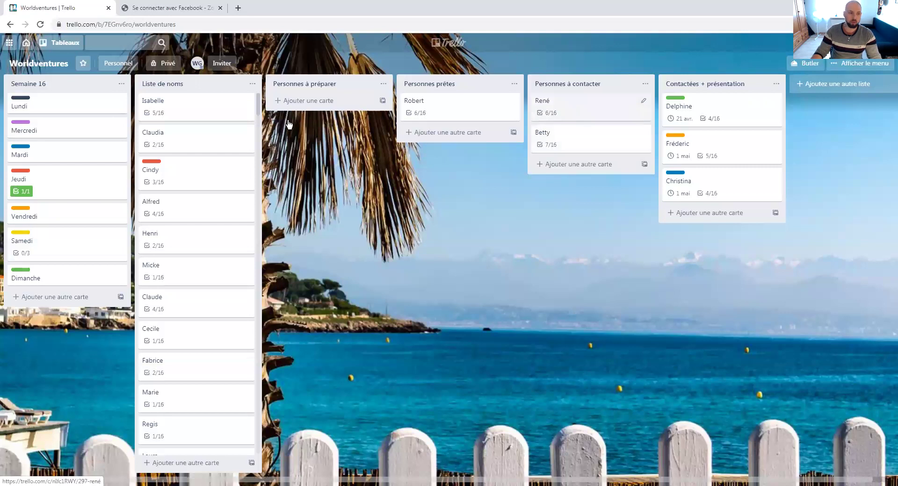
Move the Mardi card above Mercredi and add an item with the contact's first name and 14h to its Présentation checklist.
{"action": "left_click_drag", "start_coordinate": [54, 158], "coordinate": [55, 128]}
{"action": "left_click", "coordinate": [54, 128]}
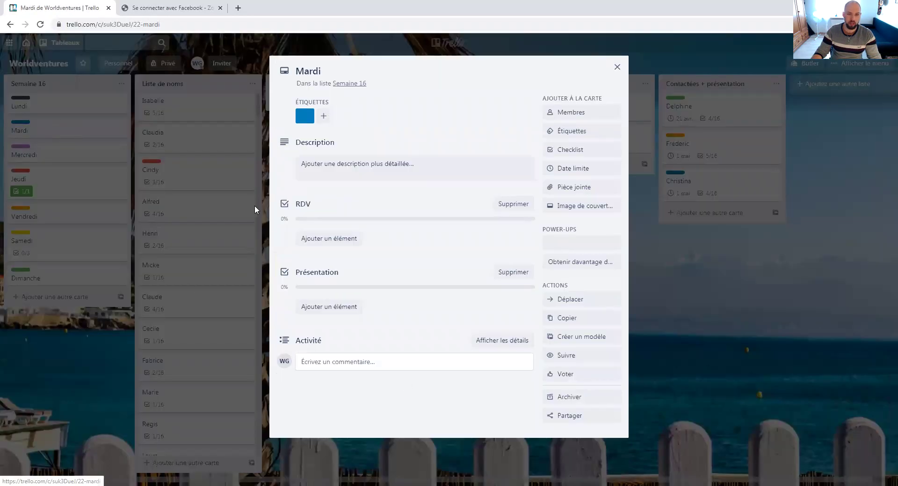
{"action": "left_click", "coordinate": [350, 312]}
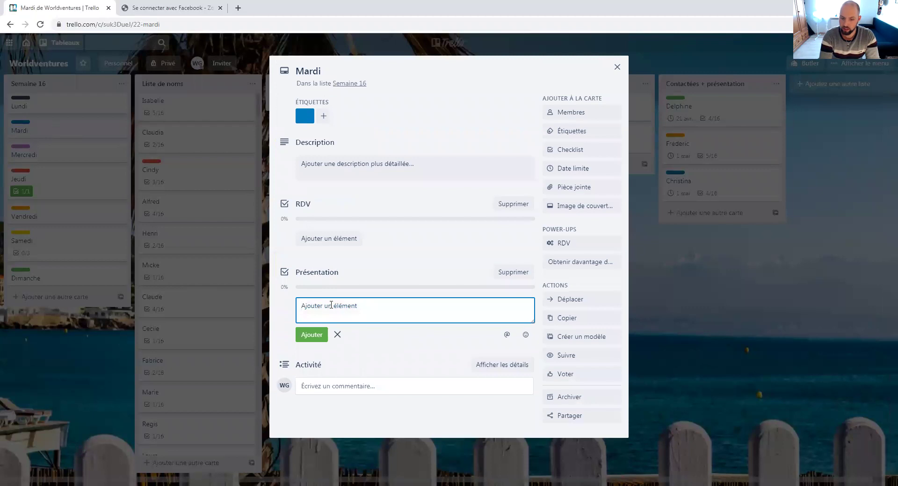
{"action": "type", "text": "Robert "}
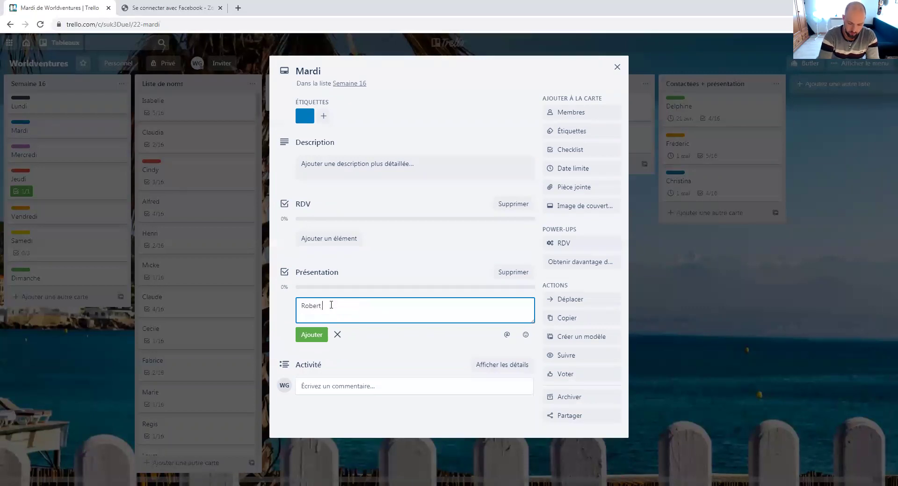
{"action": "type", "text": "14h"}
{"action": "key", "text": "Return"}
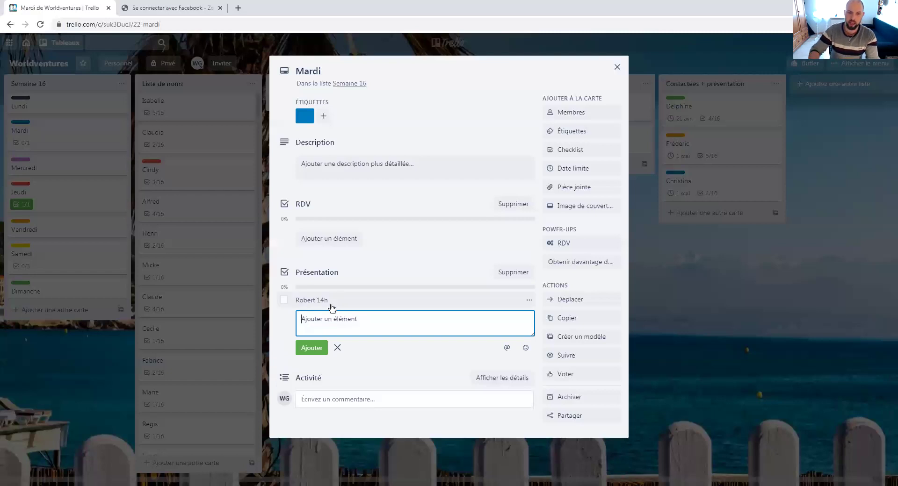
{"action": "left_click", "coordinate": [617, 66]}
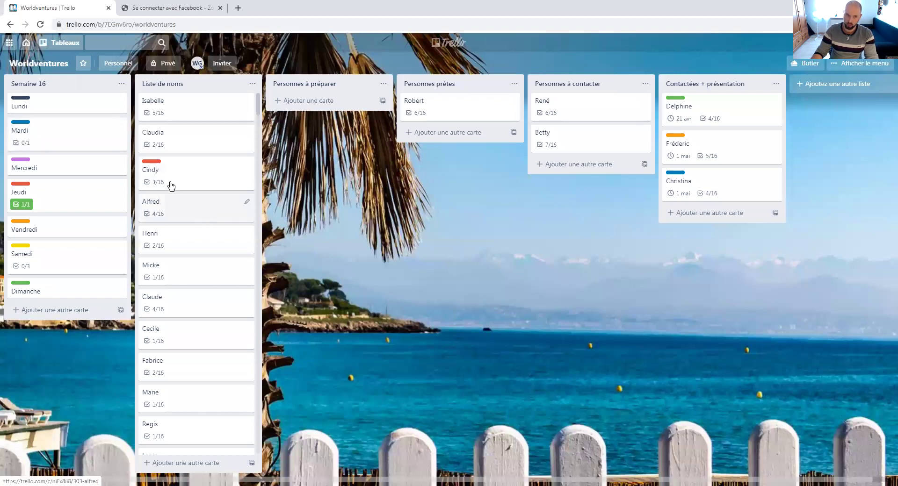
{"action": "left_click", "coordinate": [88, 141]}
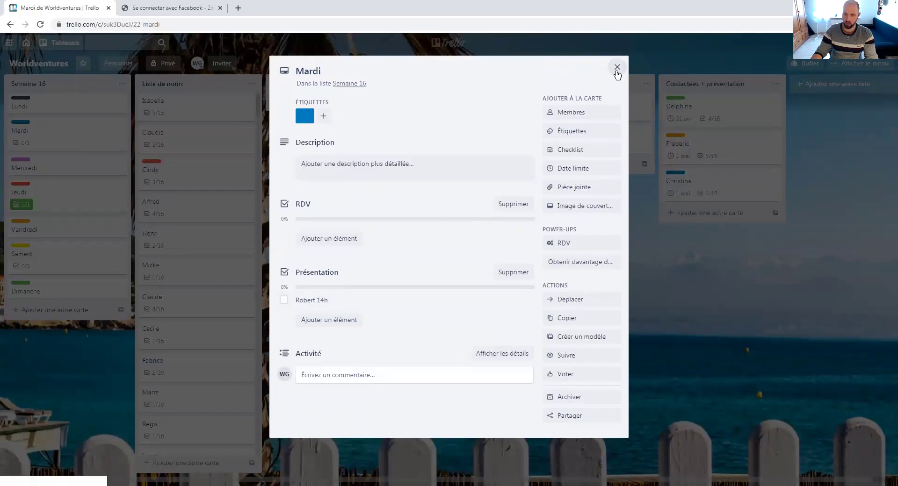
{"action": "left_click", "coordinate": [617, 67]}
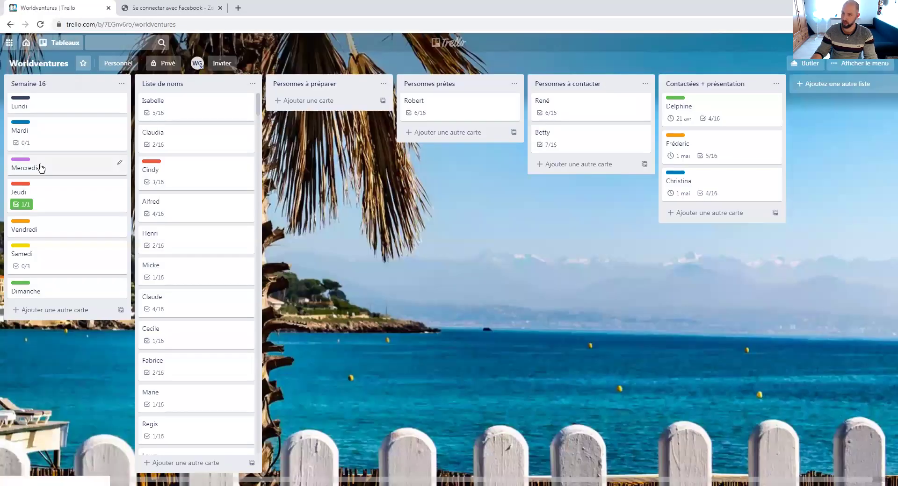
Check off the 14h appointment in the Présentation checklist of the Mardi card.
{"action": "left_click", "coordinate": [40, 140]}
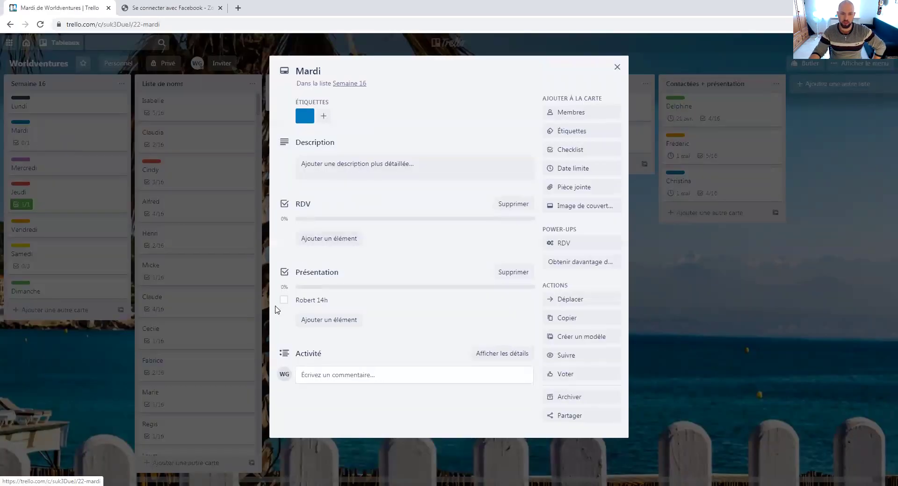
{"action": "left_click", "coordinate": [284, 301]}
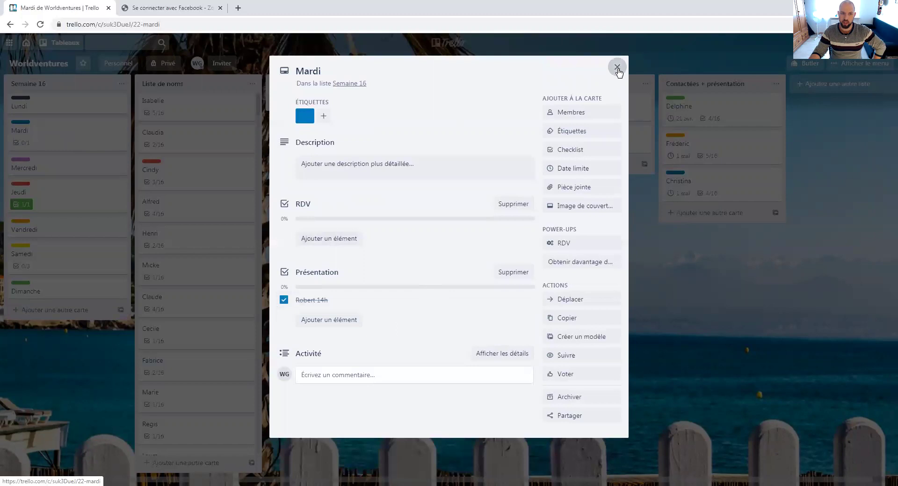
{"action": "left_click", "coordinate": [617, 67]}
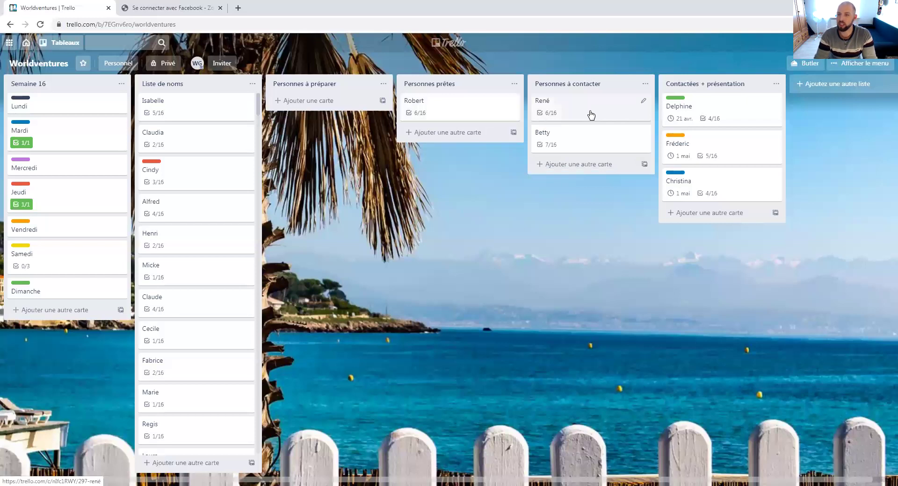
Move the first Personnes à contacter card above the other contacts in Contactées + présentation and give it the green label.
{"action": "left_click_drag", "start_coordinate": [593, 108], "coordinate": [723, 104]}
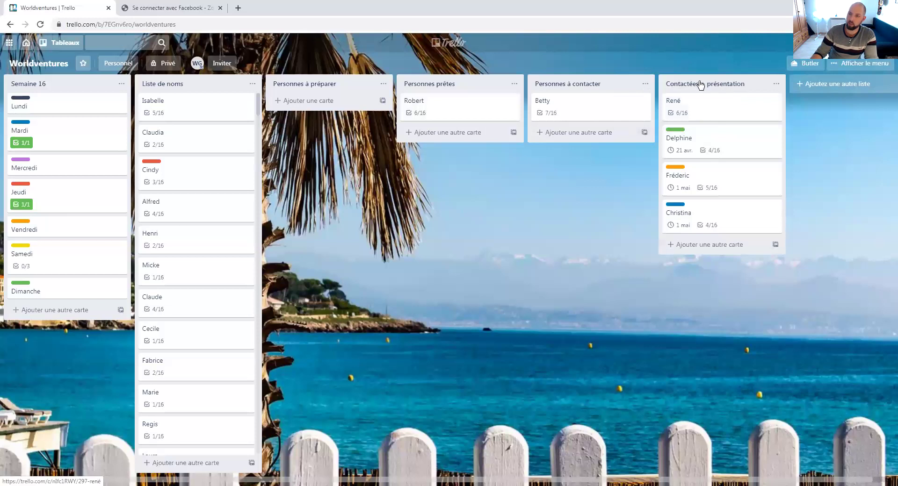
{"action": "left_click", "coordinate": [709, 111]}
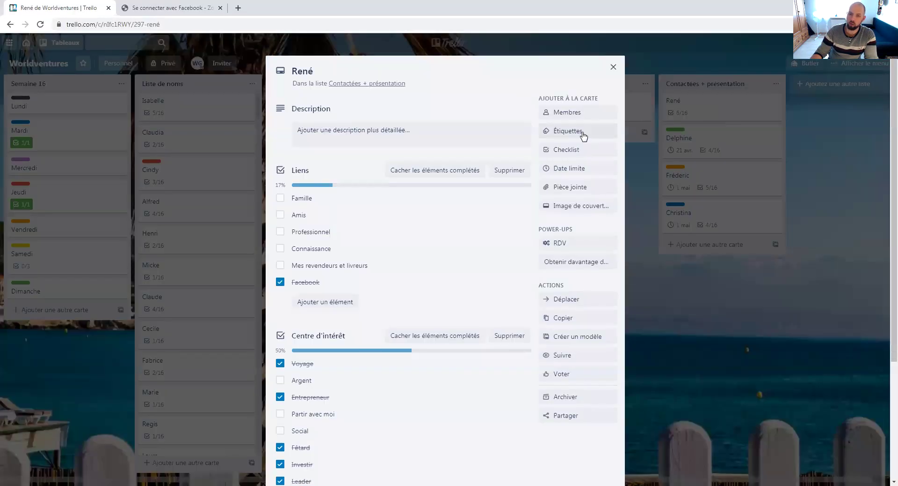
{"action": "left_click", "coordinate": [583, 133]}
{"action": "left_click", "coordinate": [592, 210]}
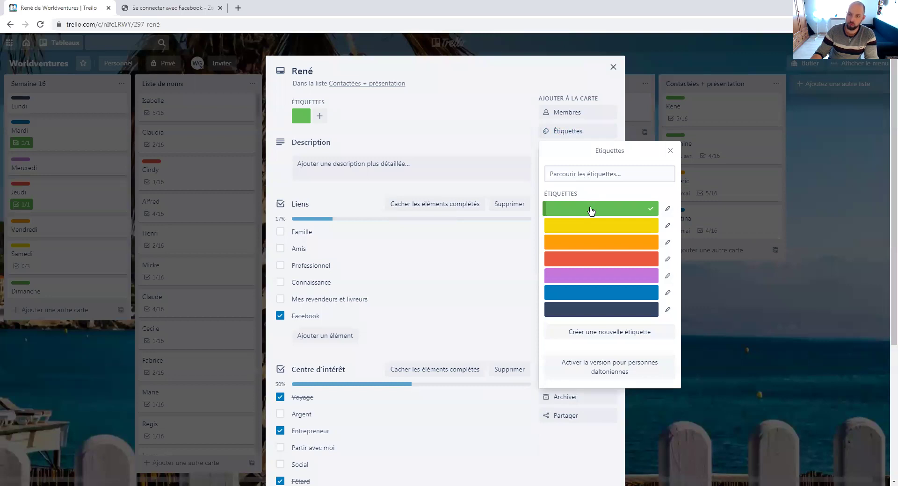
{"action": "left_click", "coordinate": [670, 151]}
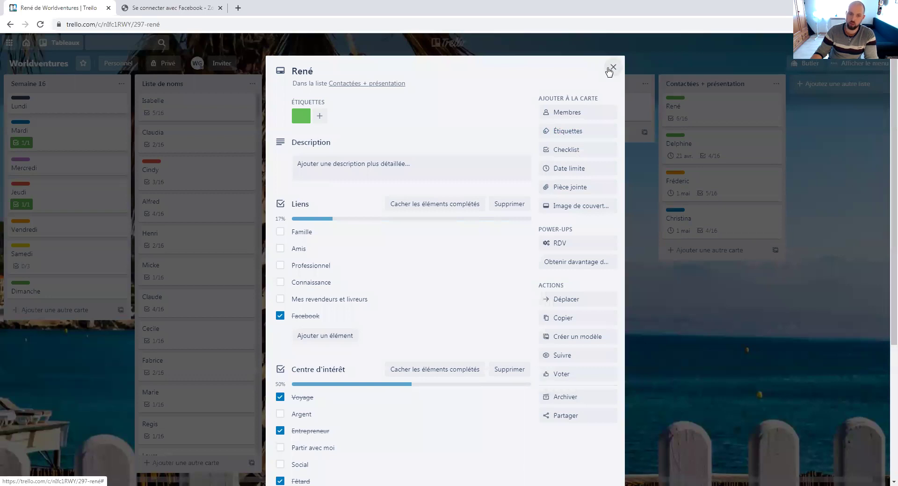
{"action": "left_click", "coordinate": [614, 69]}
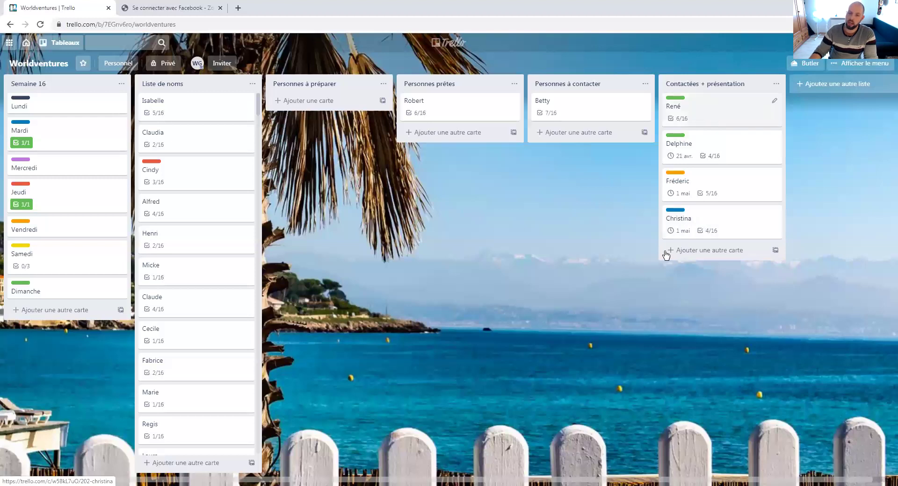
Create a list titled Equipe and move the last contact card from Contactées + présentation into it.
{"action": "left_click", "coordinate": [851, 85]}
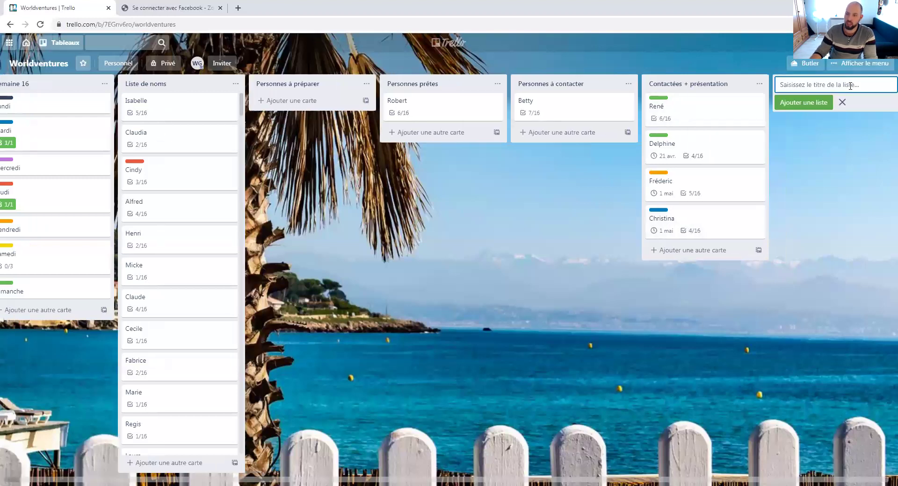
{"action": "type", "text": "Equi"}
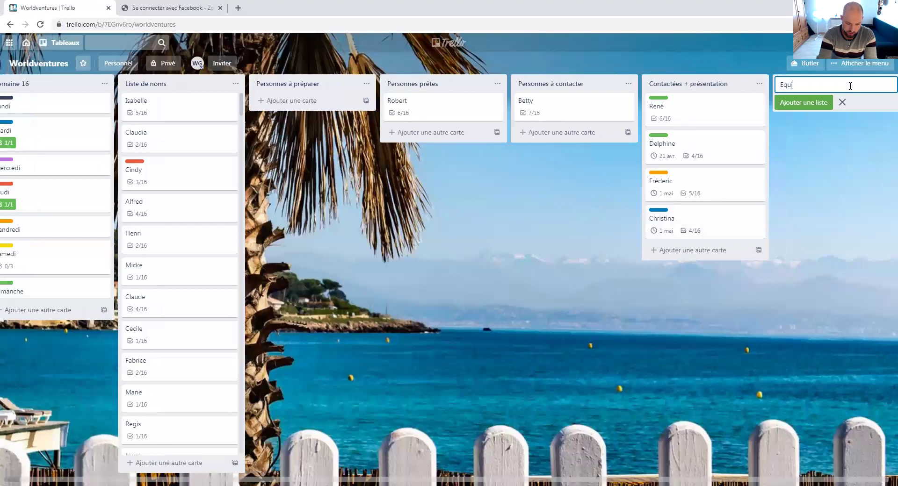
{"action": "type", "text": "pe"}
{"action": "key", "text": "Return"}
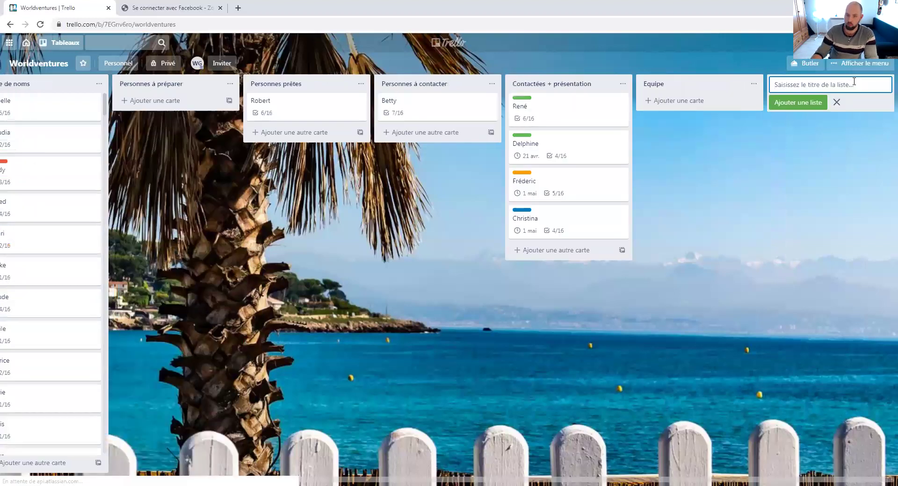
{"action": "left_click_drag", "start_coordinate": [594, 222], "coordinate": [748, 119]}
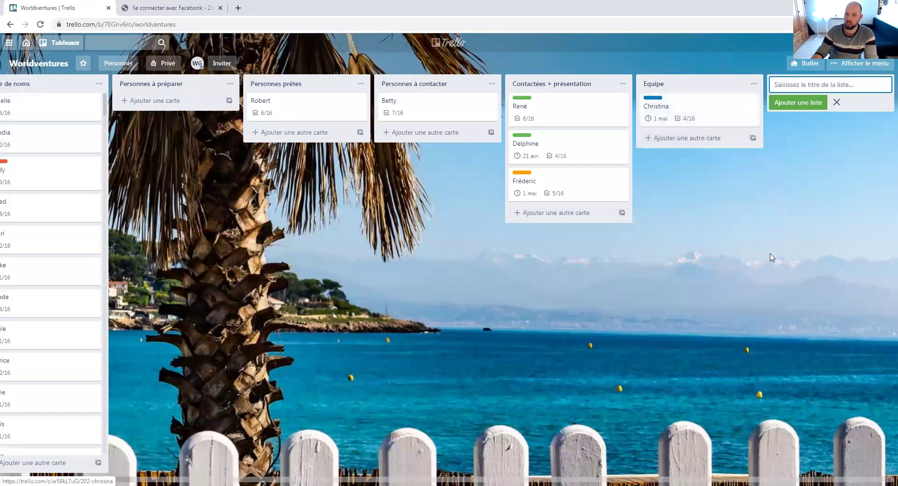
{"action": "left_click", "coordinate": [748, 244]}
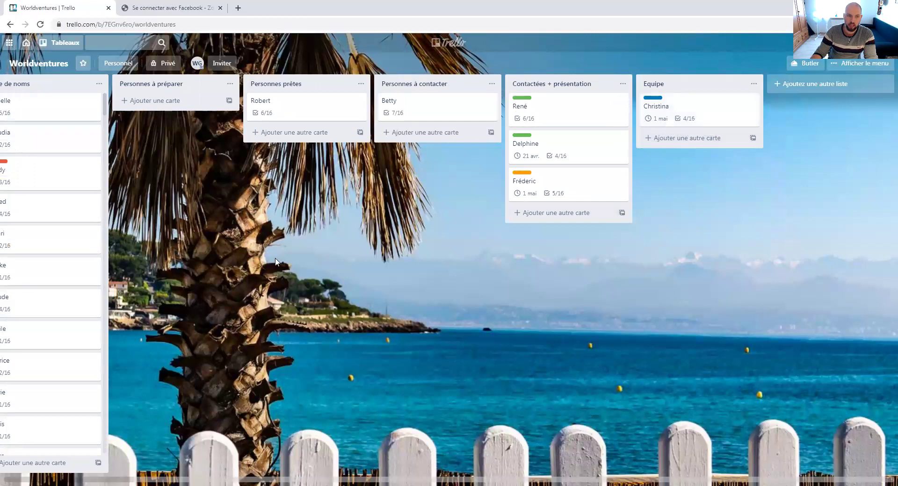
{"action": "scroll", "coordinate": [309, 475], "scroll_direction": "left", "scroll_amount": 3}
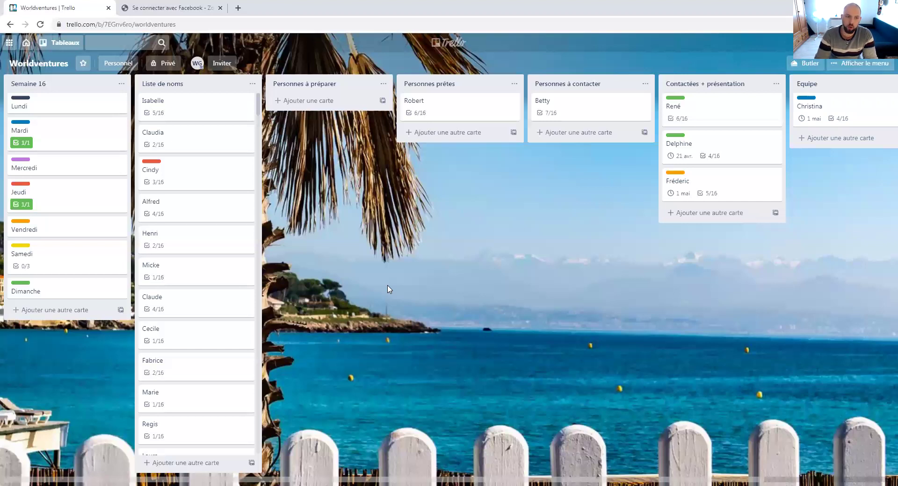
Add the items cousin and soeur to the Liens checklist of the first contact in Liste de noms.
{"action": "left_click", "coordinate": [182, 112]}
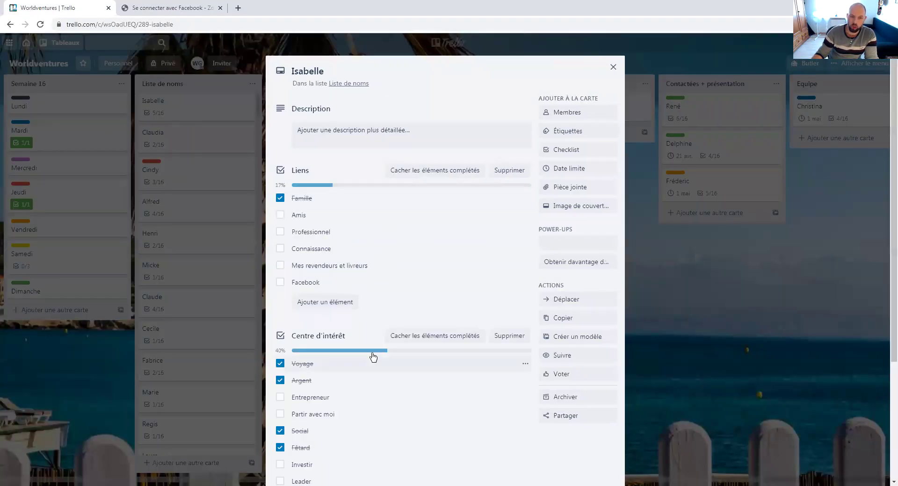
{"action": "scroll", "coordinate": [371, 266], "scroll_direction": "down", "scroll_amount": 1}
{"action": "left_click", "coordinate": [330, 259]}
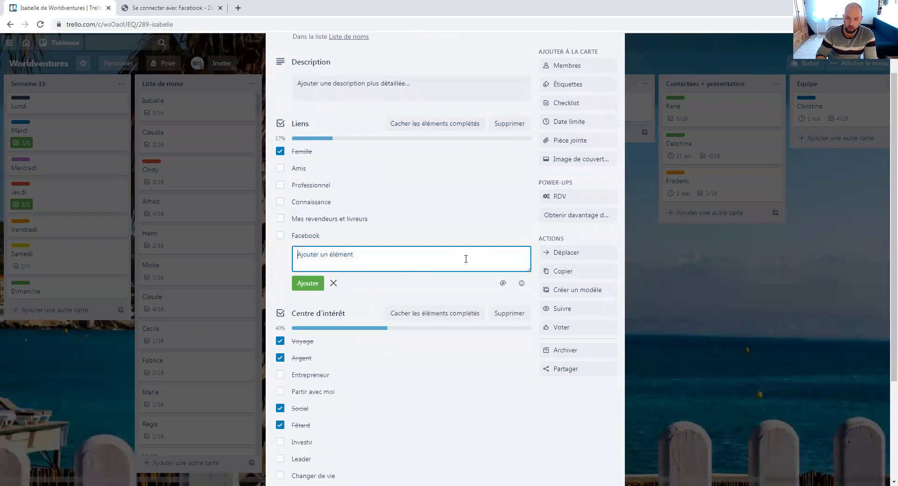
{"action": "type", "text": "cousin"}
{"action": "key", "text": "Return"}
{"action": "type", "text": "soeur"}
{"action": "key", "text": "Return"}
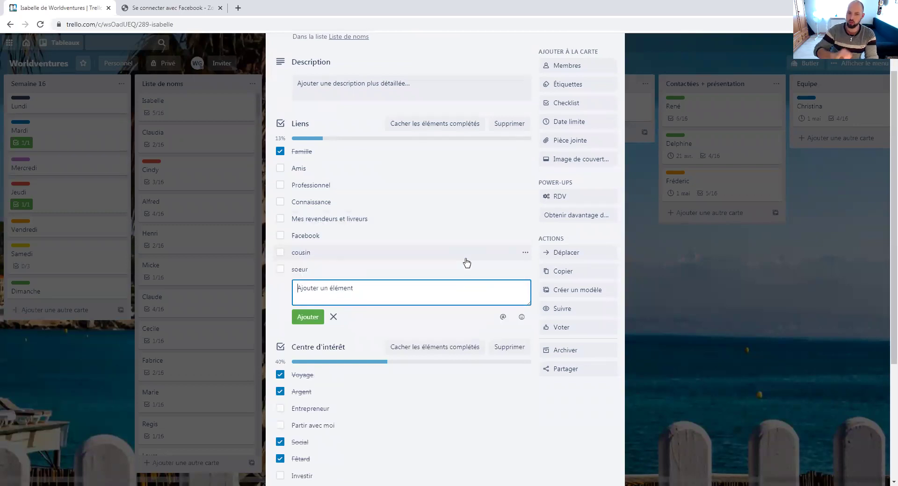
Review the contact's Centre d'intérêt checklist and the actions available for the soeur item, and close the card.
{"action": "scroll", "coordinate": [363, 259], "scroll_direction": "down", "scroll_amount": 3}
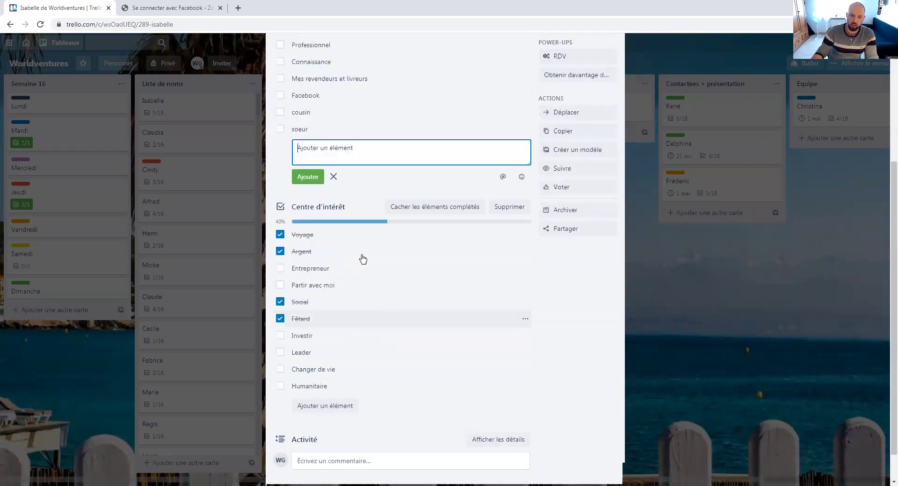
{"action": "scroll", "coordinate": [377, 391], "scroll_direction": "up", "scroll_amount": 2}
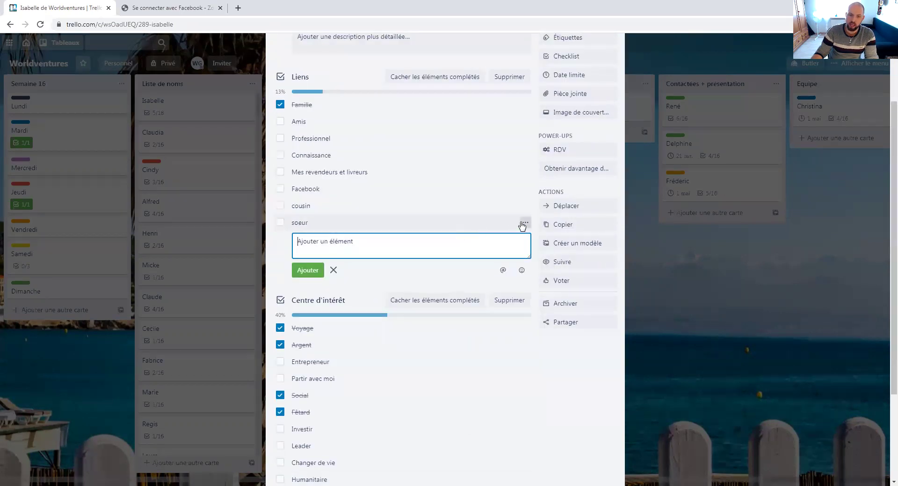
{"action": "left_click", "coordinate": [523, 227]}
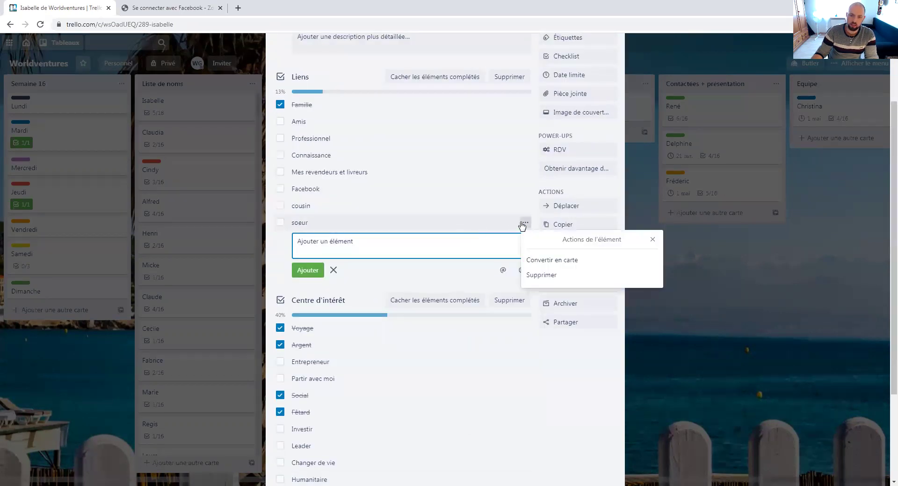
{"action": "left_click", "coordinate": [658, 241]}
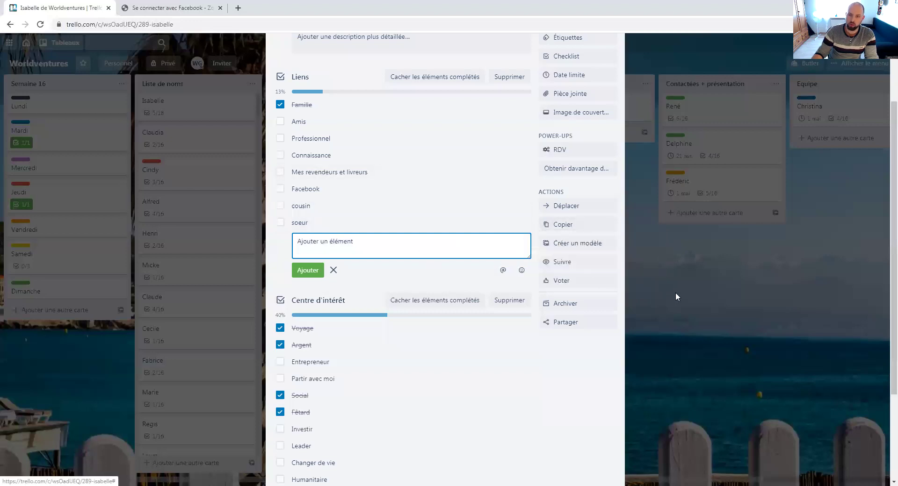
{"action": "scroll", "coordinate": [681, 301], "scroll_direction": "up", "scroll_amount": 5}
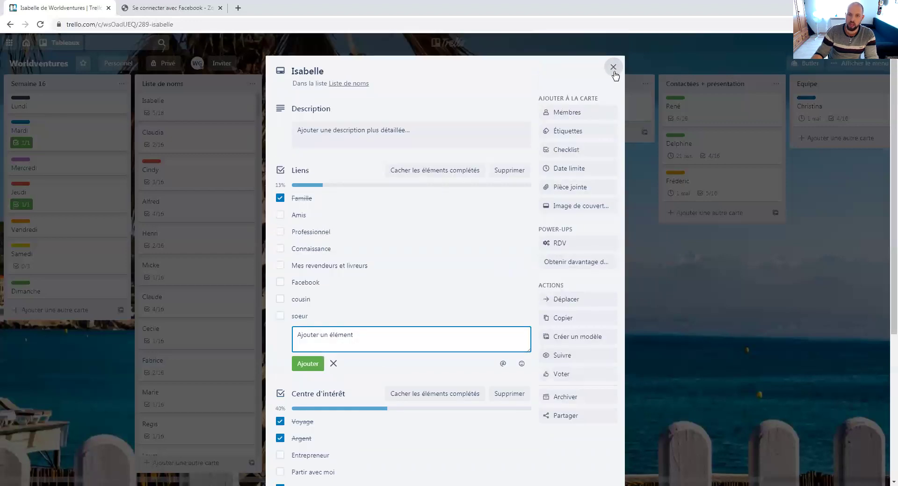
{"action": "left_click", "coordinate": [615, 72]}
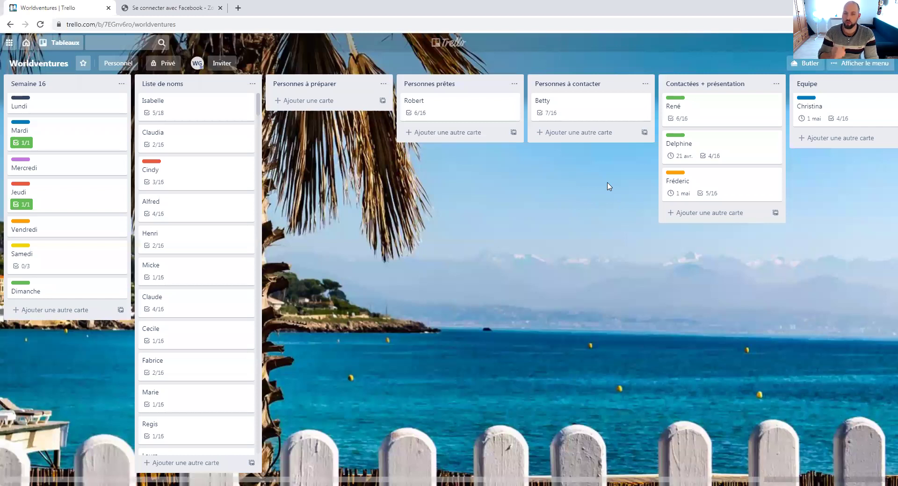
Set the due date of the first contact card in Contactées + présentation to 28/4/2020.
{"action": "left_click", "coordinate": [705, 122]}
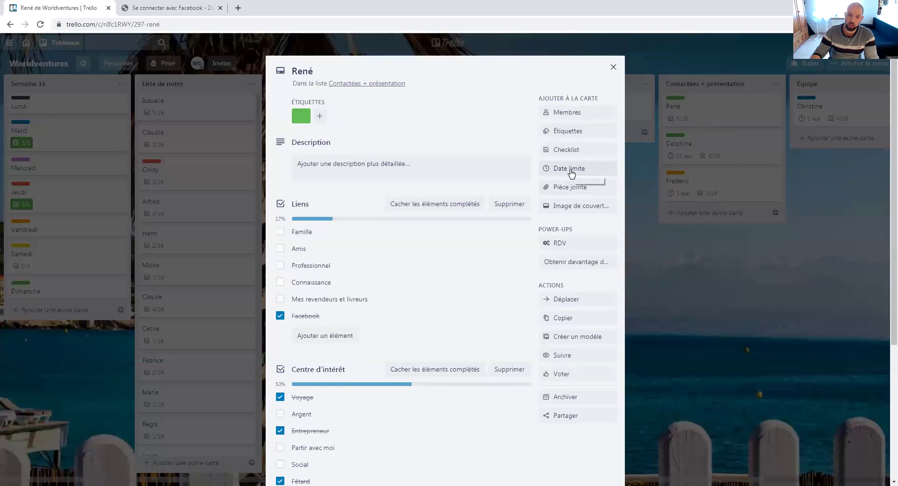
{"action": "left_click", "coordinate": [569, 168]}
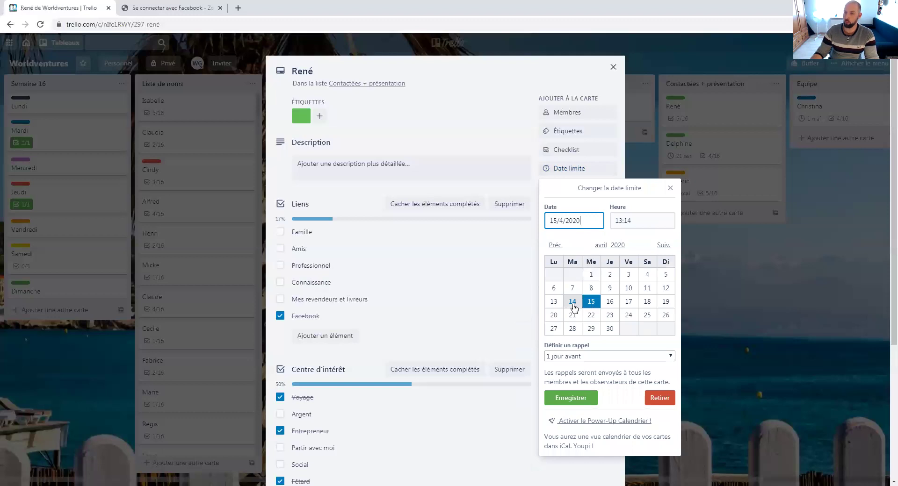
{"action": "left_click", "coordinate": [578, 329]}
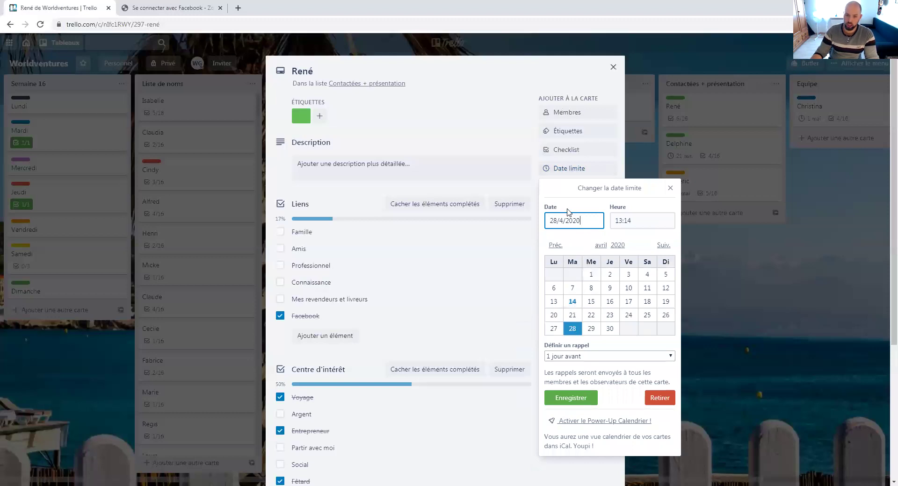
{"action": "left_click", "coordinate": [564, 398]}
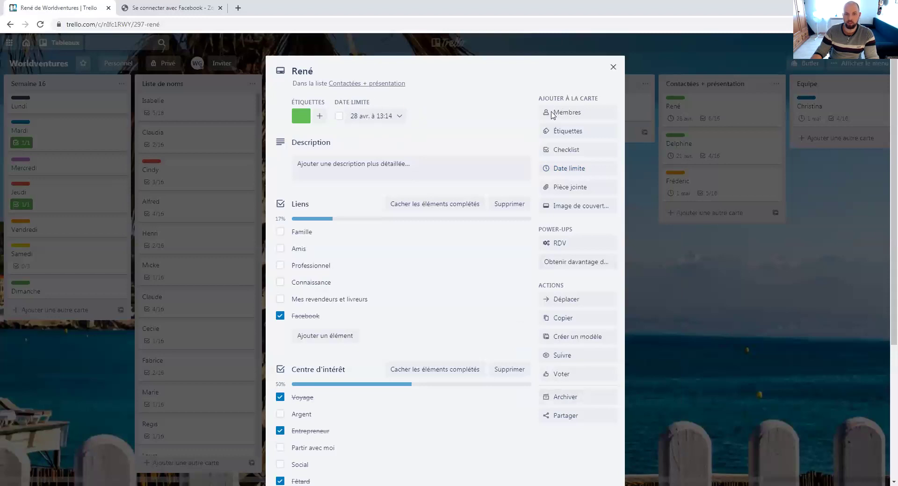
{"action": "left_click", "coordinate": [613, 67]}
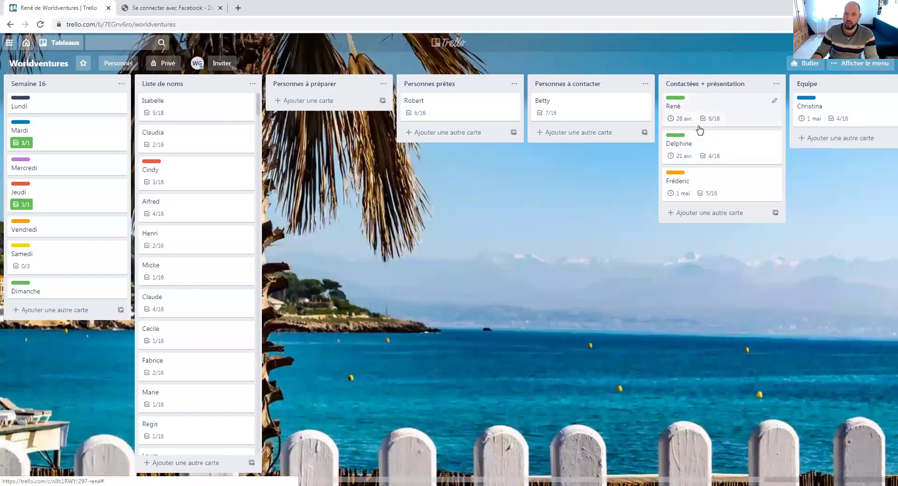